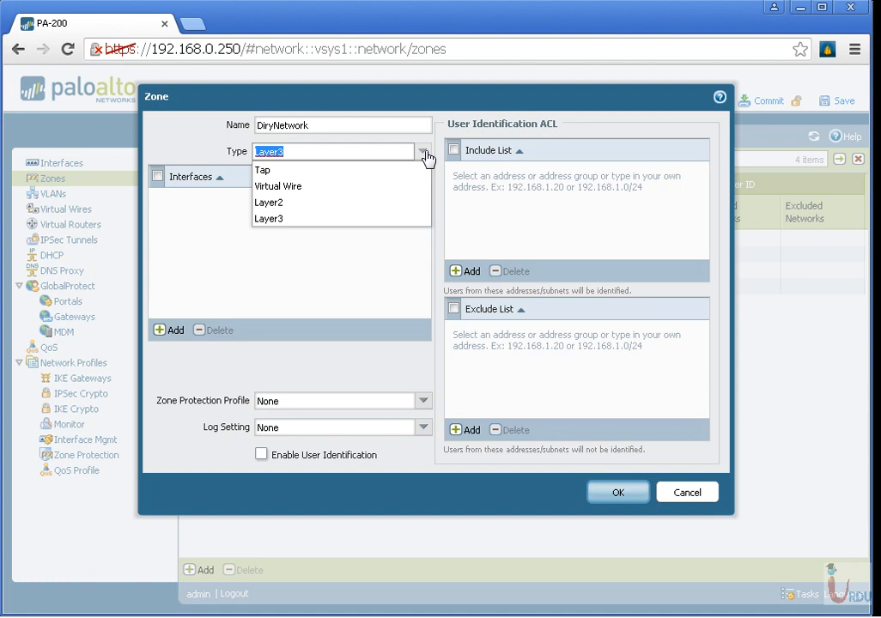
Step: Set the DiryNetwork zone's type to Layer3 and check which interfaces can be assigned to it
{"action": "left_click", "coordinate": [327, 219]}
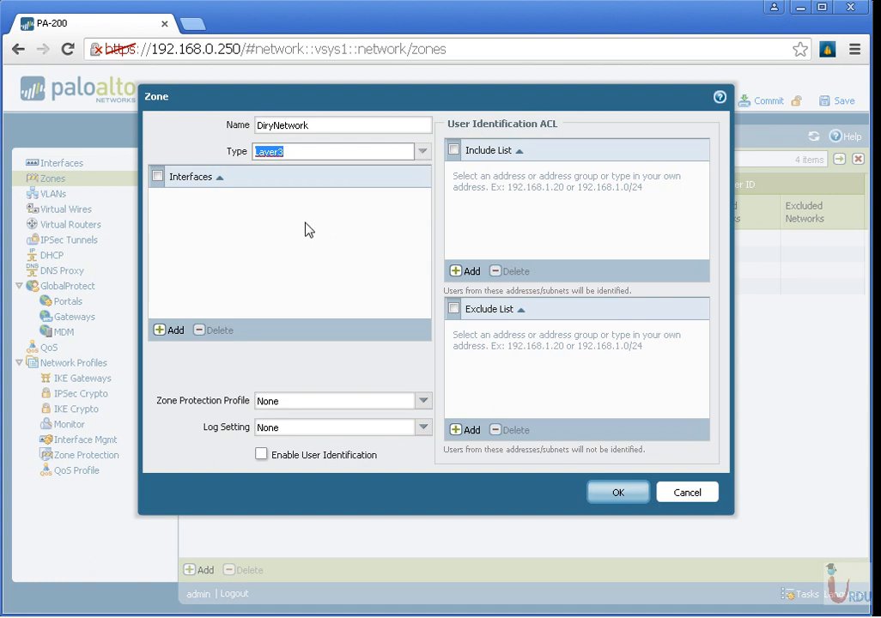
{"action": "left_click", "coordinate": [173, 330]}
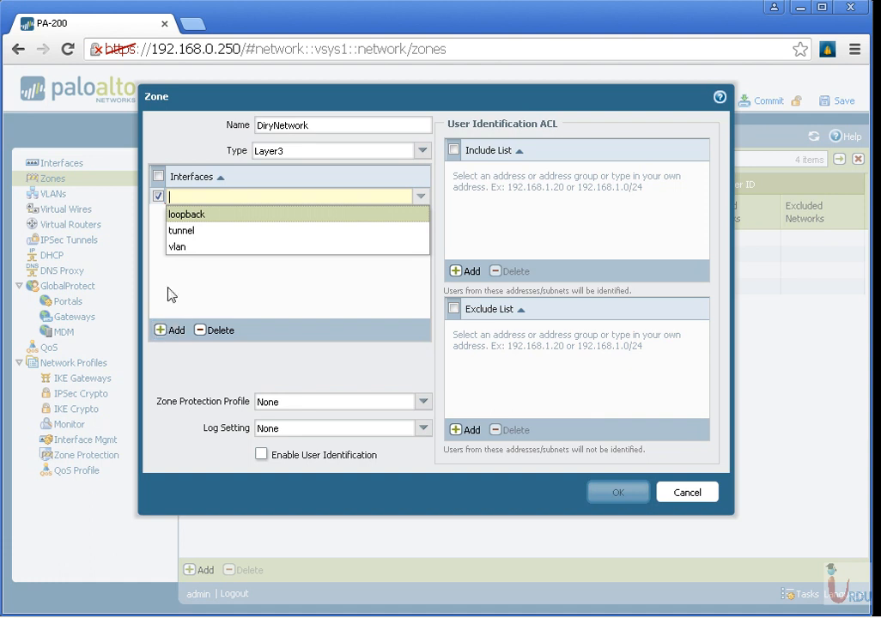
{"action": "left_click", "coordinate": [159, 196]}
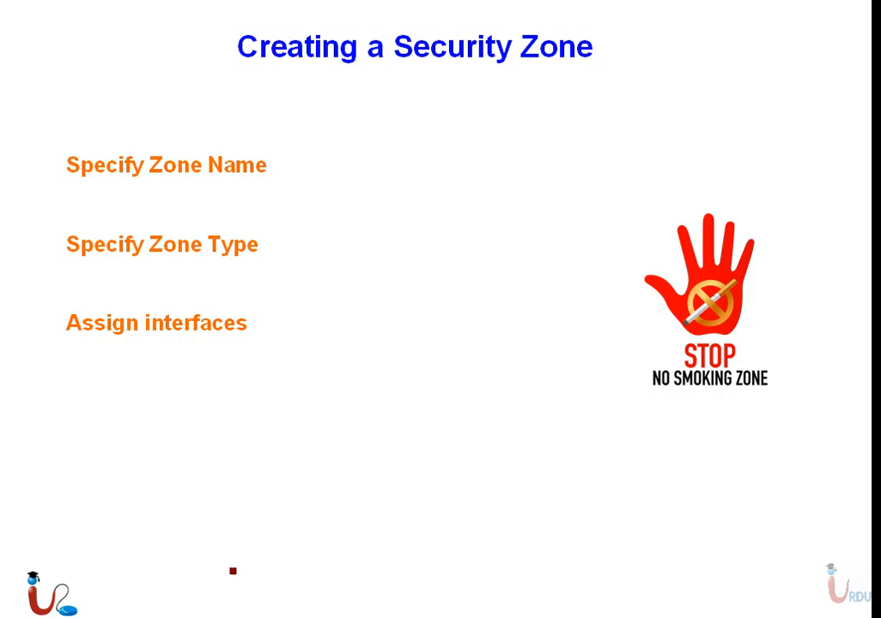
{"action": "key", "text": "super"}
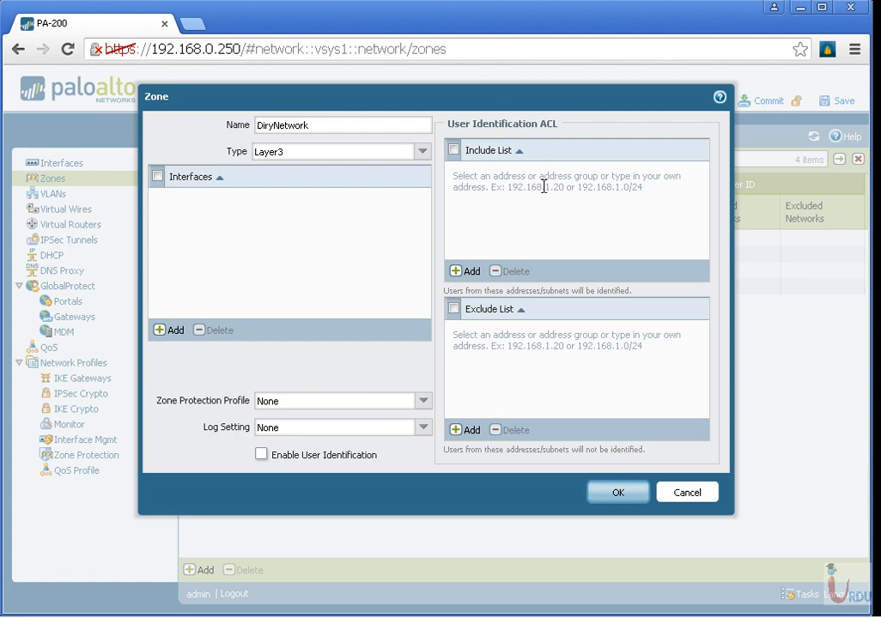
Step: Check the zone protection profile and log setting options, keep both at None, and save the DiryNetwork zone
{"action": "left_click", "coordinate": [420, 401]}
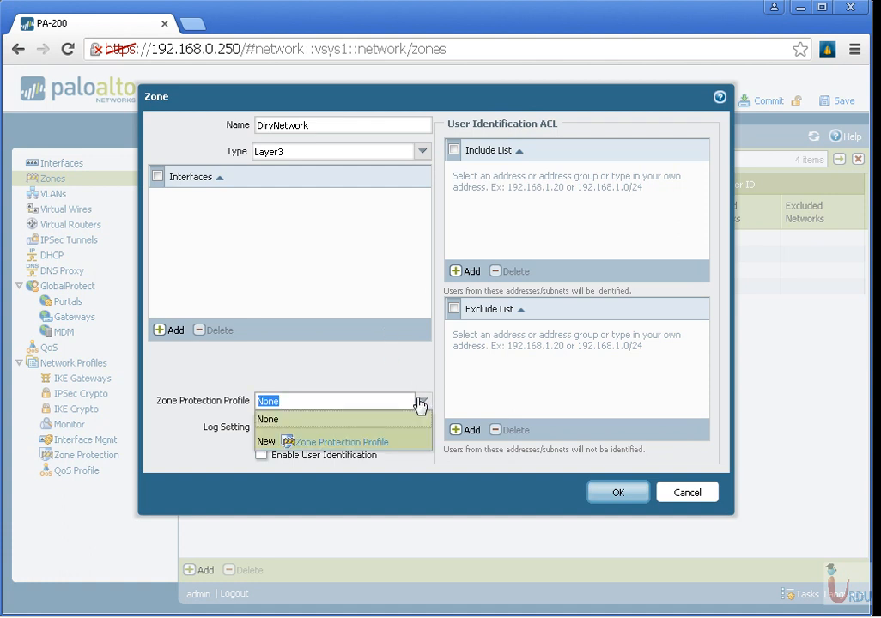
{"action": "left_click", "coordinate": [371, 354]}
{"action": "left_click", "coordinate": [425, 428]}
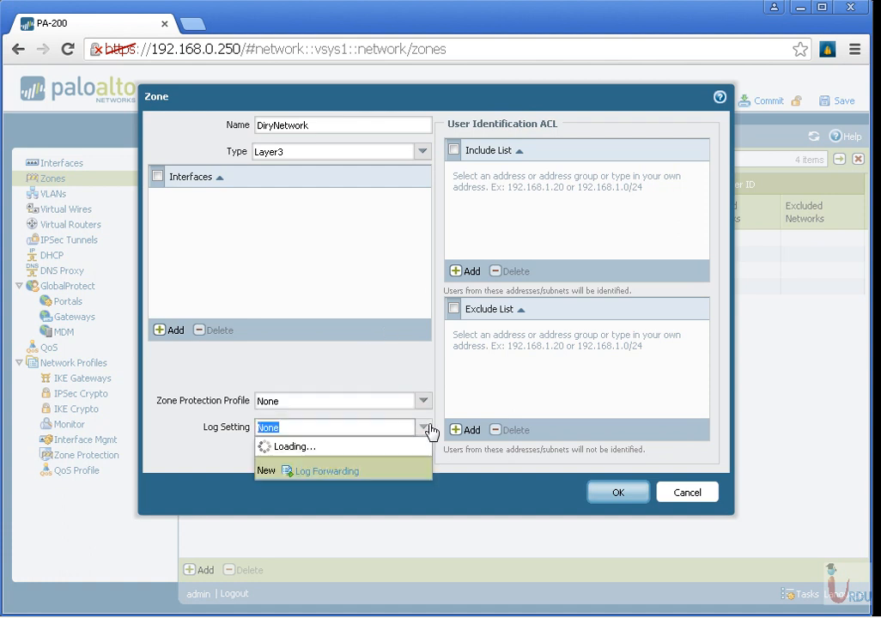
{"action": "left_click", "coordinate": [350, 367]}
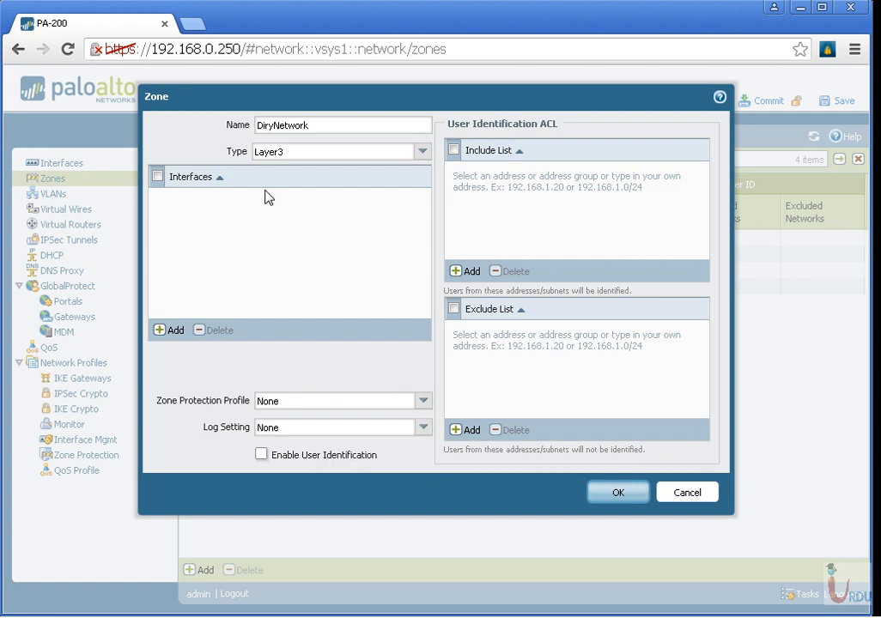
{"action": "left_click", "coordinate": [620, 507]}
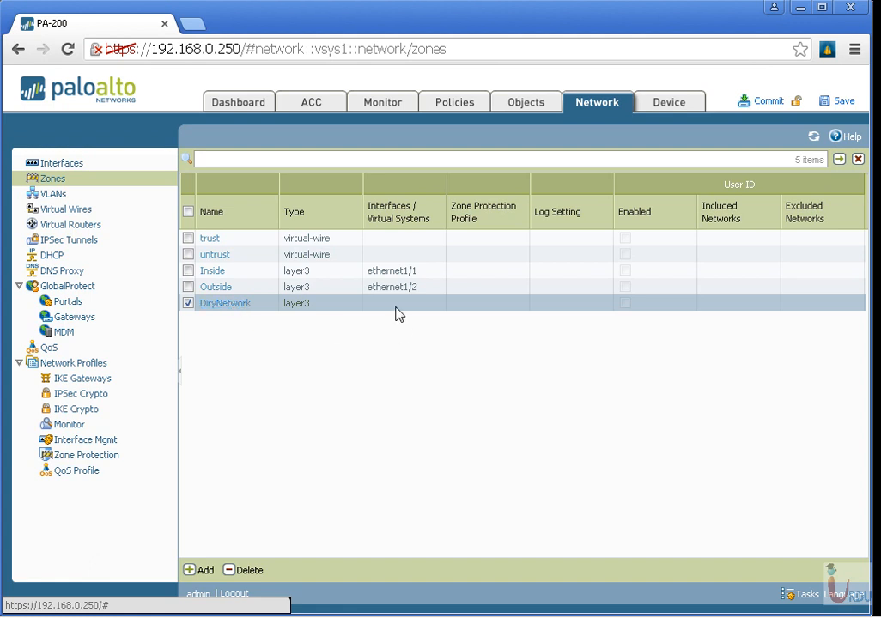
Step: Set the interface type of ethernet1/3 to Layer3 and save the interface
{"action": "left_click", "coordinate": [73, 166]}
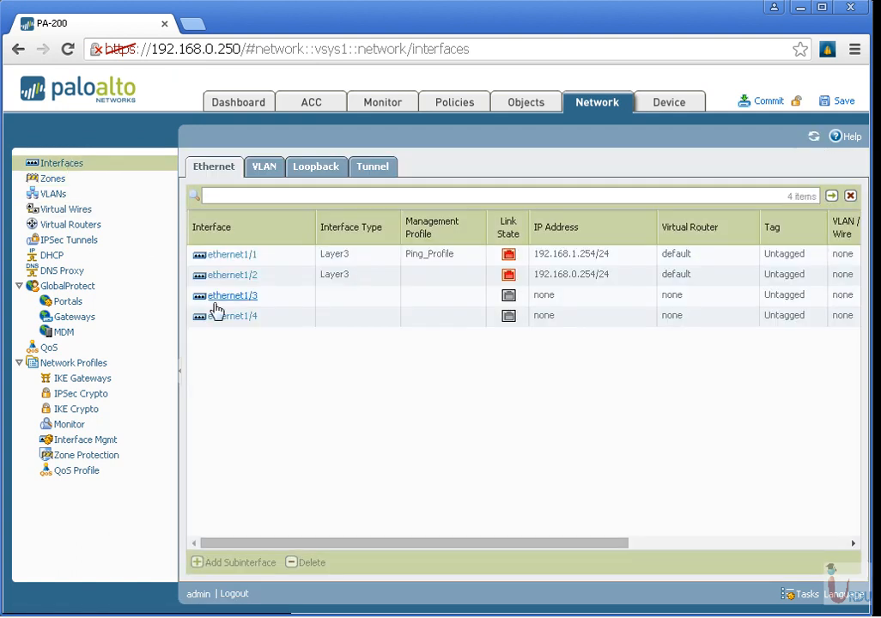
{"action": "left_click", "coordinate": [226, 300]}
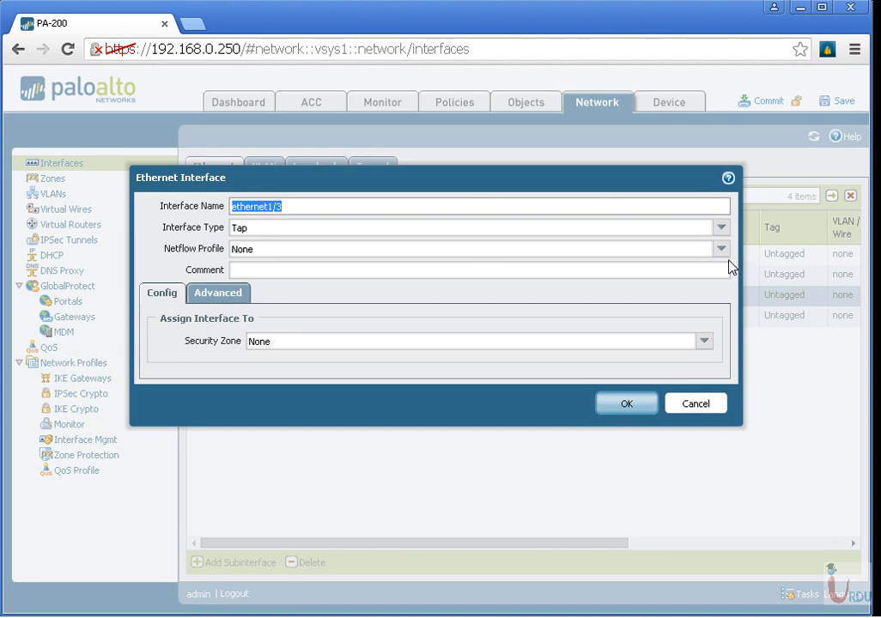
{"action": "left_click", "coordinate": [720, 228]}
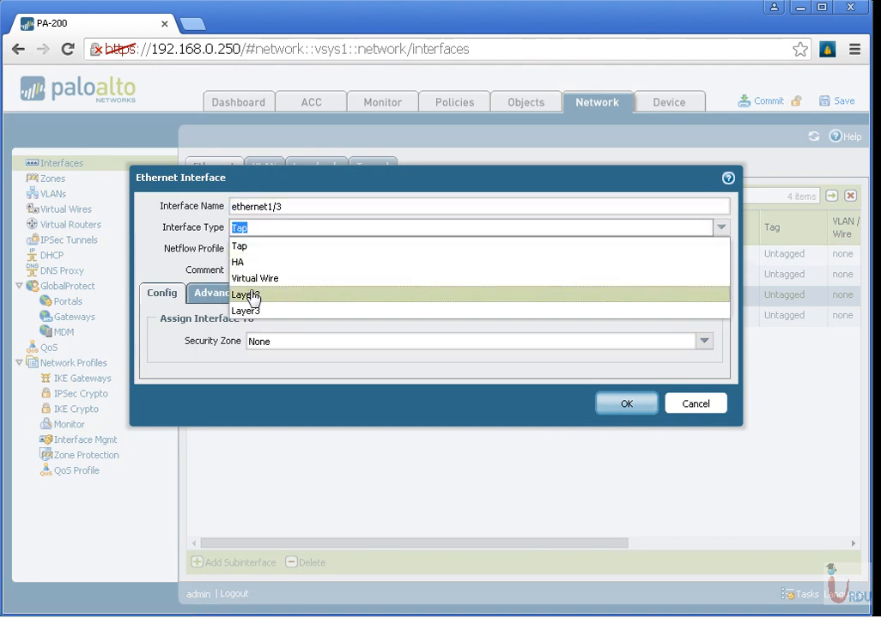
{"action": "left_click", "coordinate": [260, 311]}
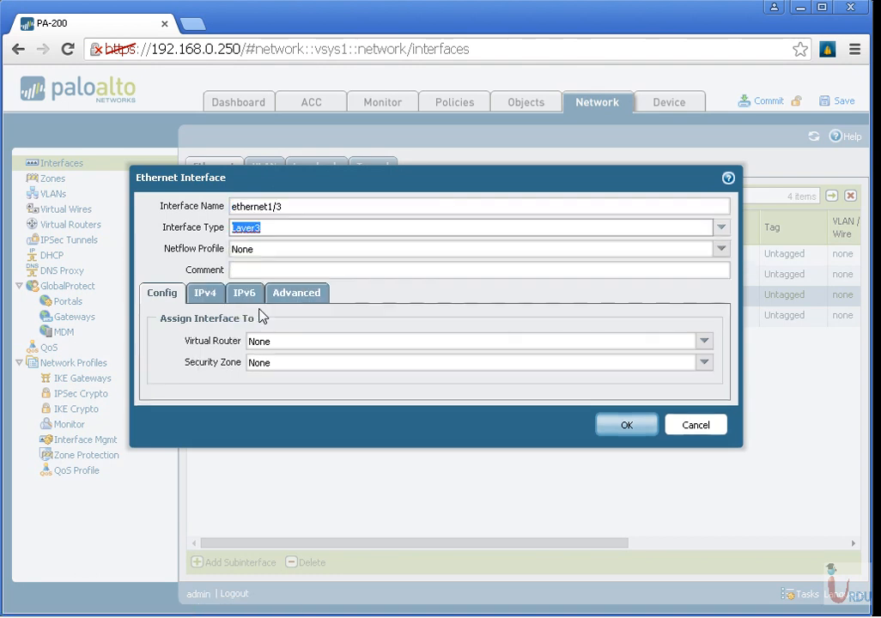
{"action": "left_click", "coordinate": [205, 292]}
{"action": "left_click", "coordinate": [625, 513]}
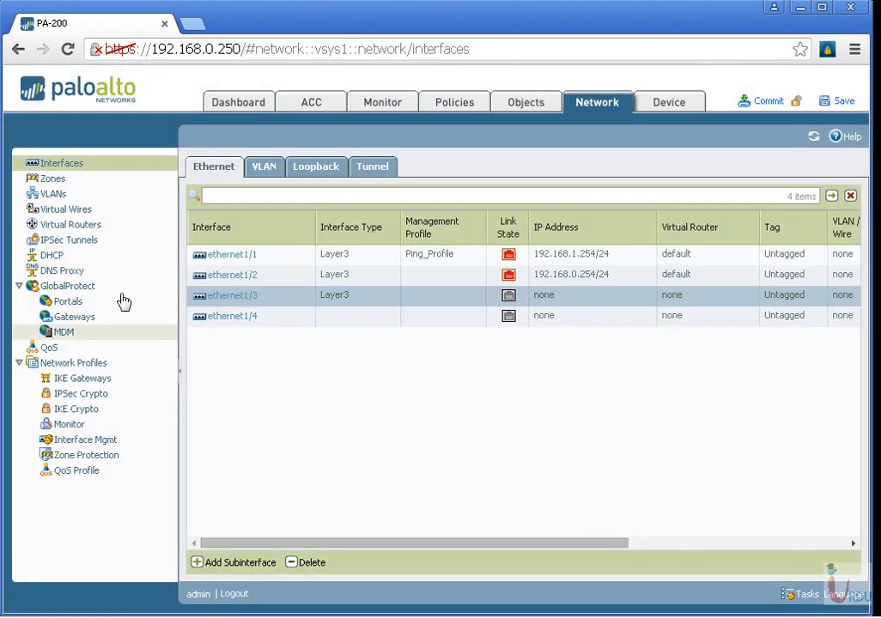
Step: Assign interface ethernet1/3 to the DiryNetwork zone and save the zone
{"action": "left_click", "coordinate": [55, 181]}
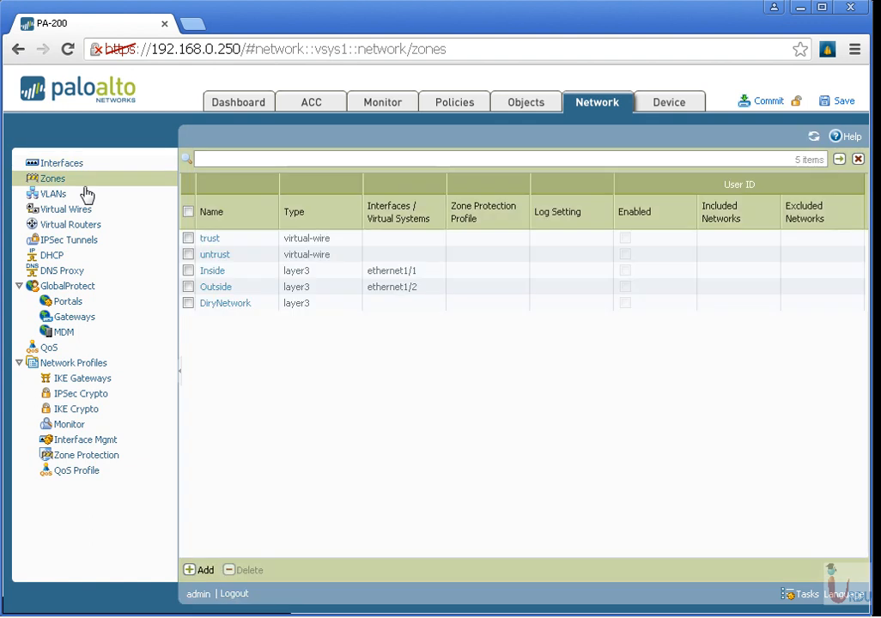
{"action": "left_click", "coordinate": [228, 305]}
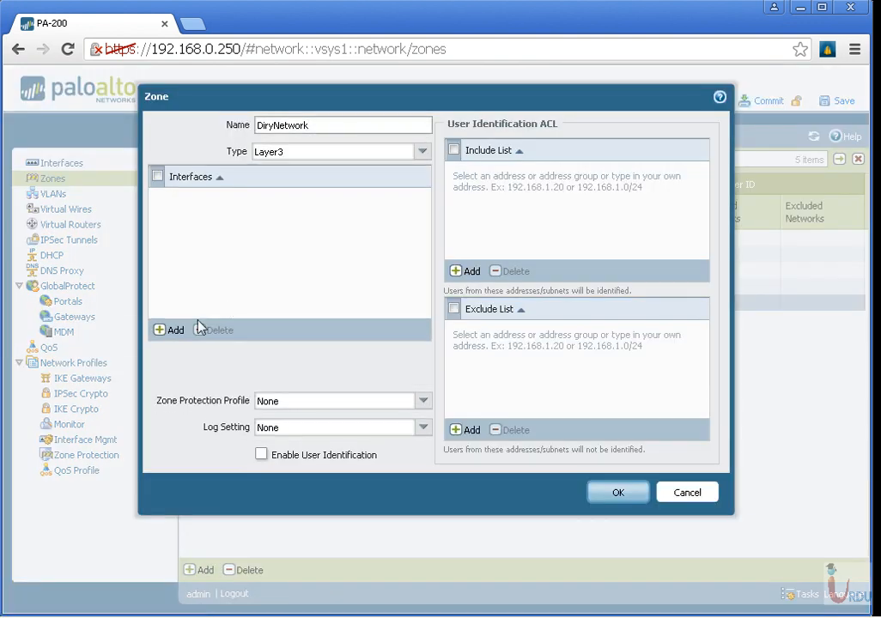
{"action": "left_click", "coordinate": [175, 330]}
{"action": "left_click", "coordinate": [209, 214]}
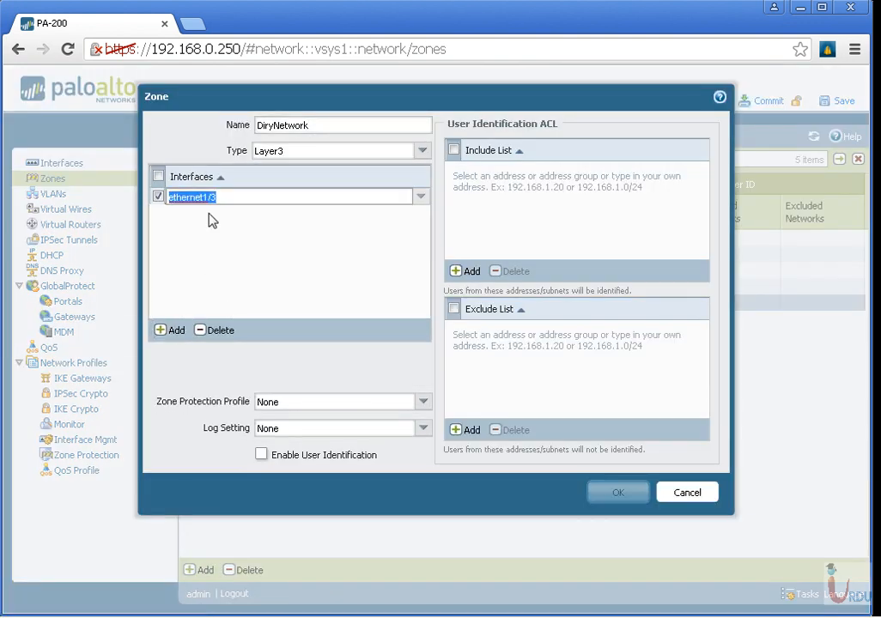
{"action": "left_click", "coordinate": [213, 220]}
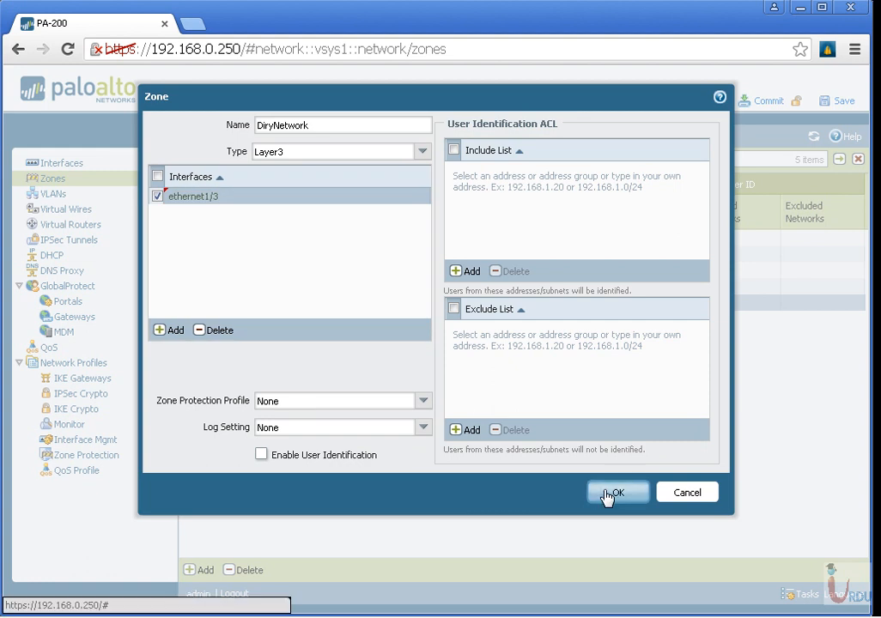
{"action": "left_click", "coordinate": [610, 494]}
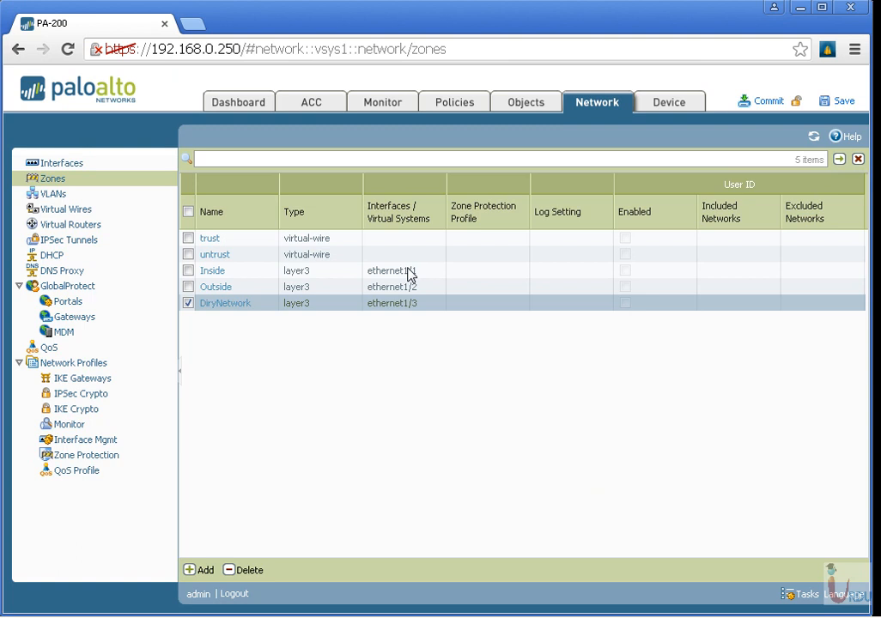
Step: Start a new security policy rule with DiryNetwork as its source zone
{"action": "left_click", "coordinate": [466, 106]}
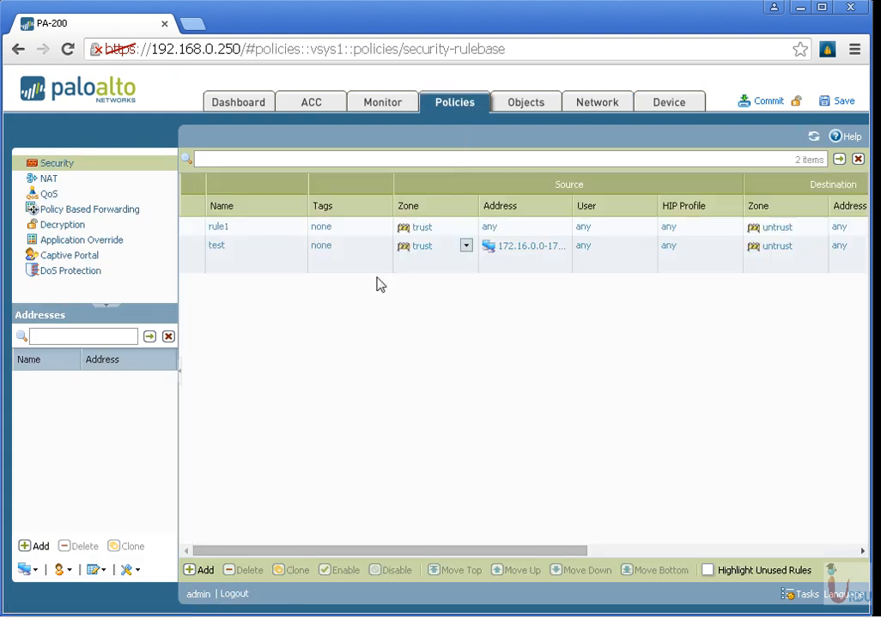
{"action": "left_click", "coordinate": [206, 570]}
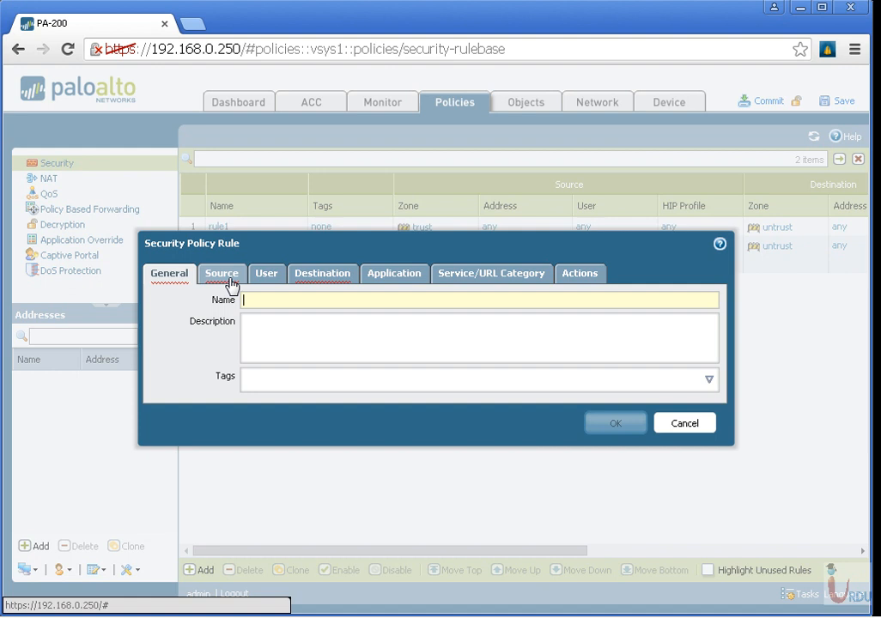
{"action": "left_click", "coordinate": [230, 280]}
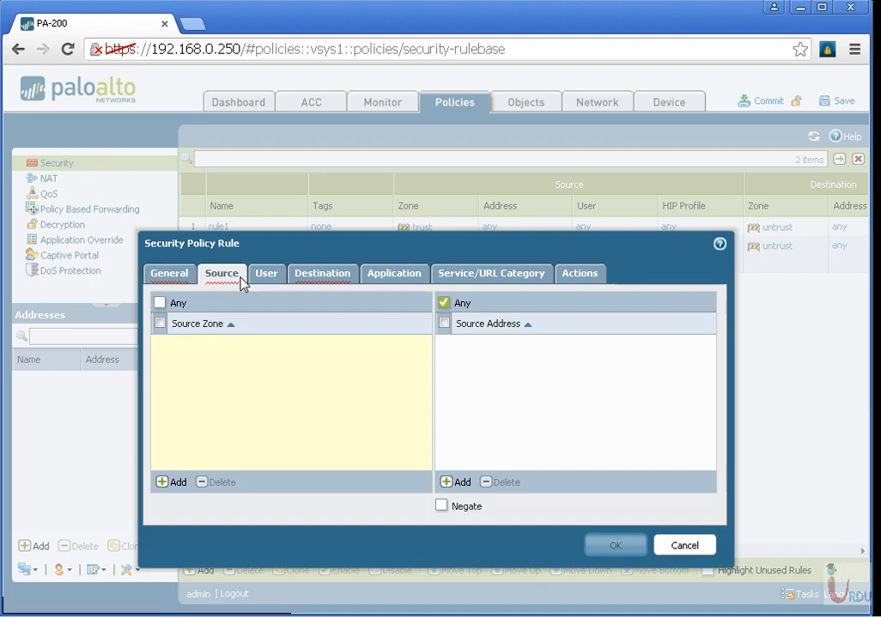
{"action": "left_click", "coordinate": [171, 485]}
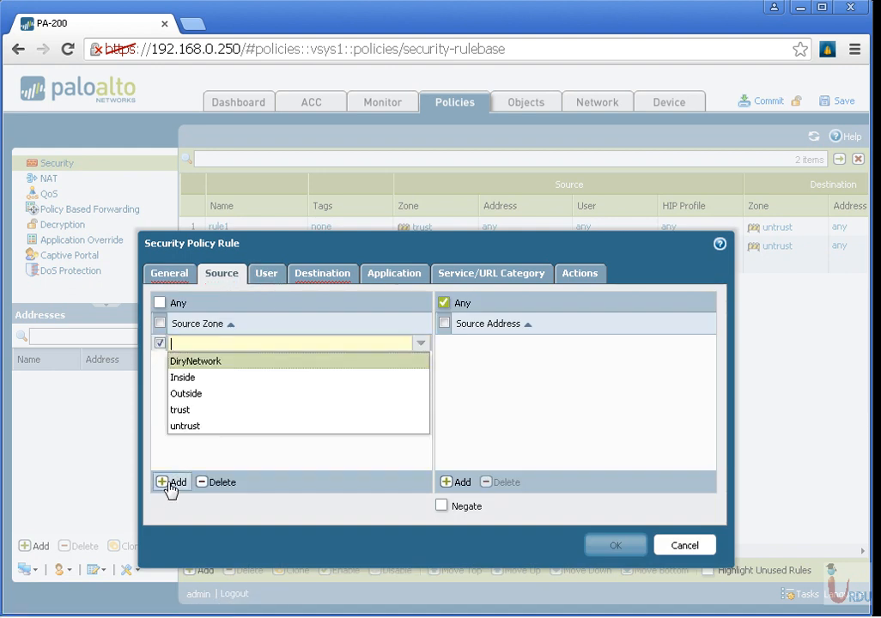
{"action": "left_click", "coordinate": [205, 362]}
{"action": "left_click", "coordinate": [530, 388]}
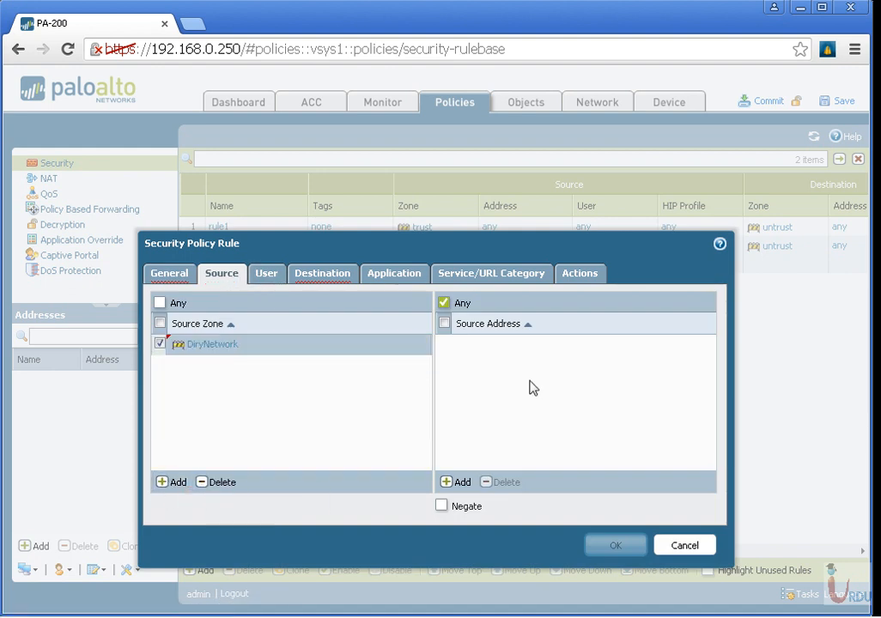
Step: Add untrust as the destination zone of the new security policy rule
{"action": "left_click", "coordinate": [341, 277]}
{"action": "left_click", "coordinate": [175, 484]}
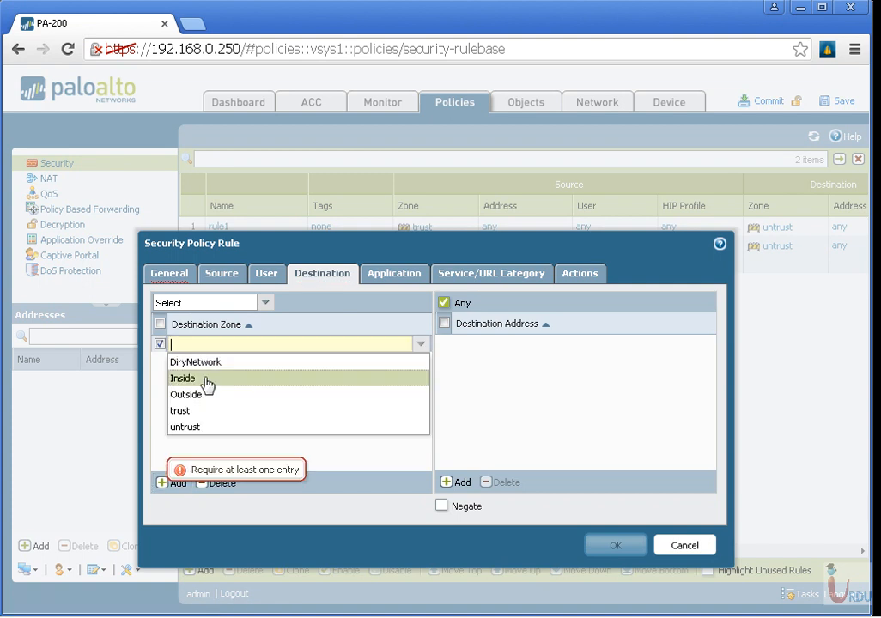
{"action": "left_click", "coordinate": [187, 424]}
{"action": "left_click", "coordinate": [526, 390]}
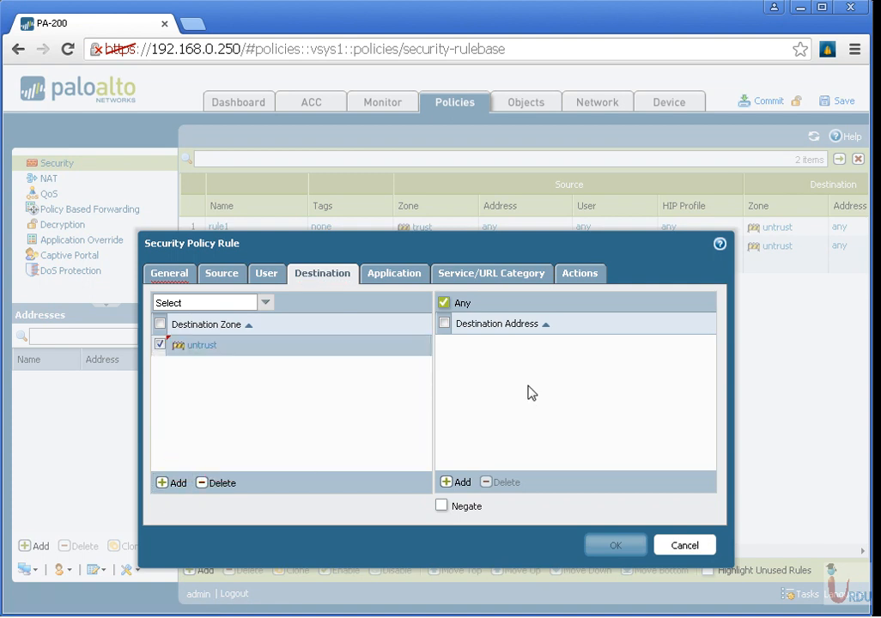
Step: Review the new rule's application and action settings and discard the rule
{"action": "left_click", "coordinate": [397, 275]}
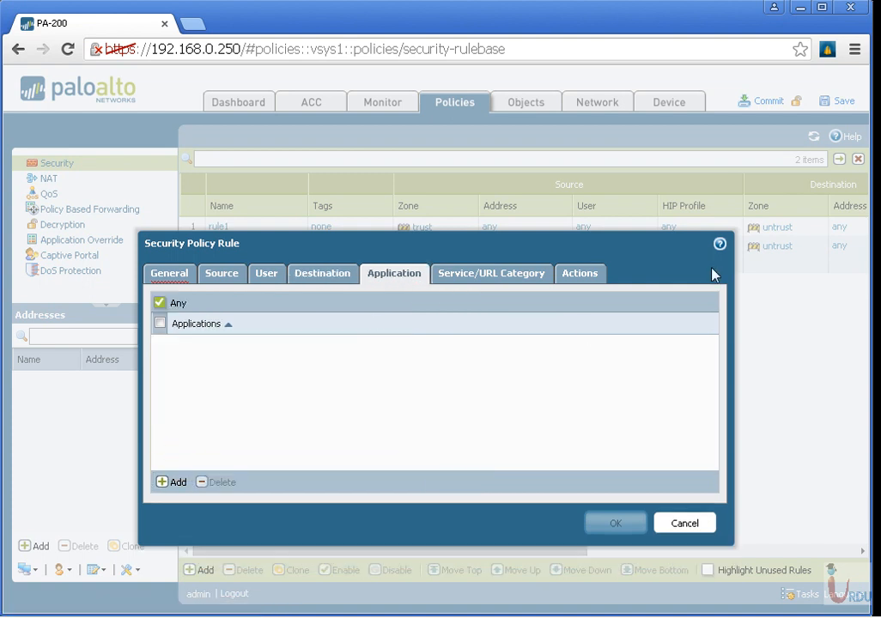
{"action": "left_click", "coordinate": [582, 274]}
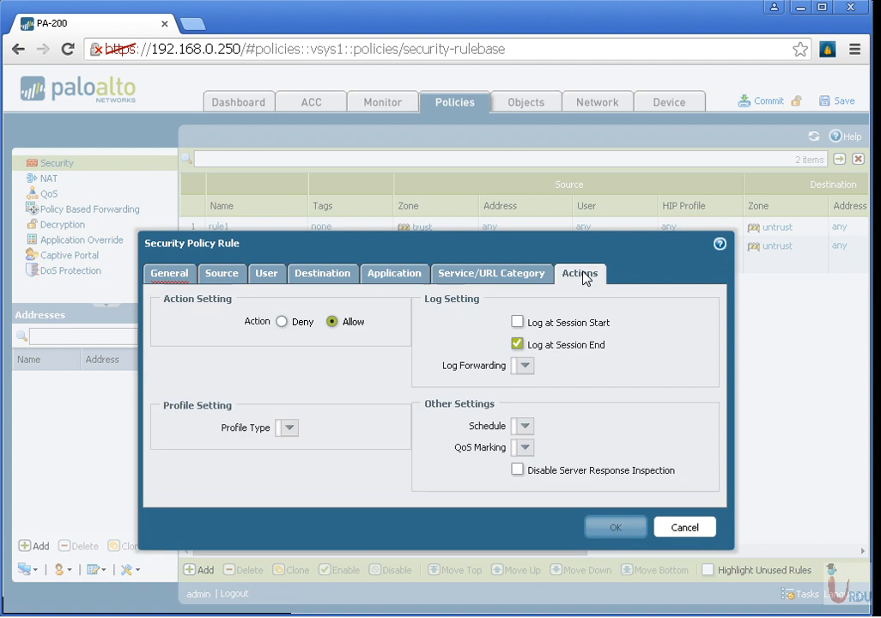
{"action": "left_click", "coordinate": [680, 530]}
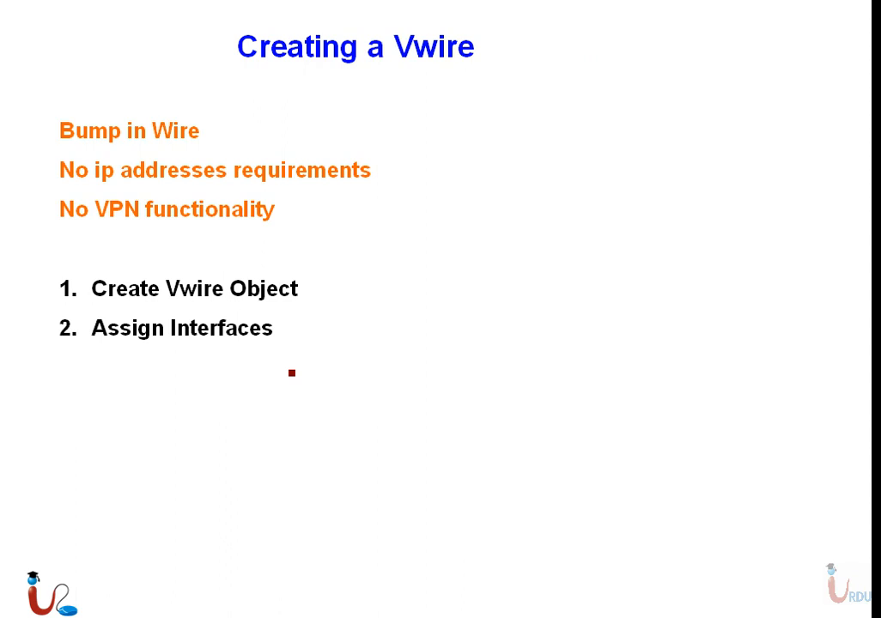
Step: Switch to the firewall's web interface and open the network zone list, discarding a blank new zone
{"action": "key", "text": "super"}
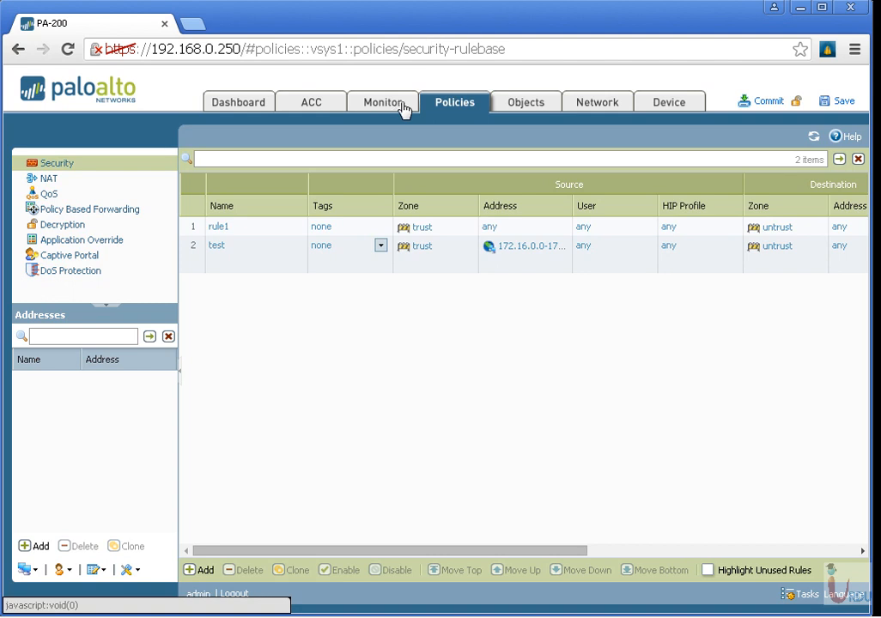
{"action": "left_click", "coordinate": [528, 109]}
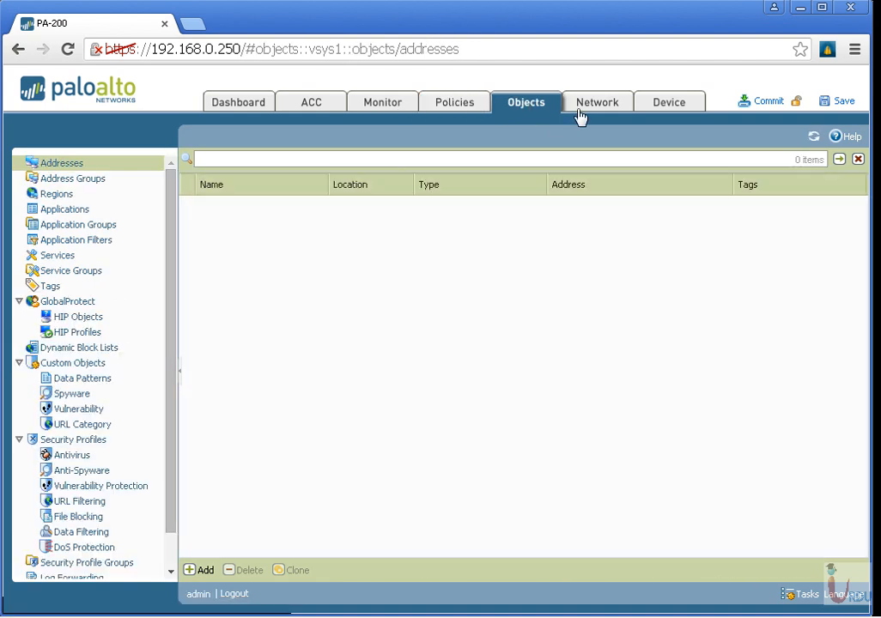
{"action": "left_click", "coordinate": [581, 110]}
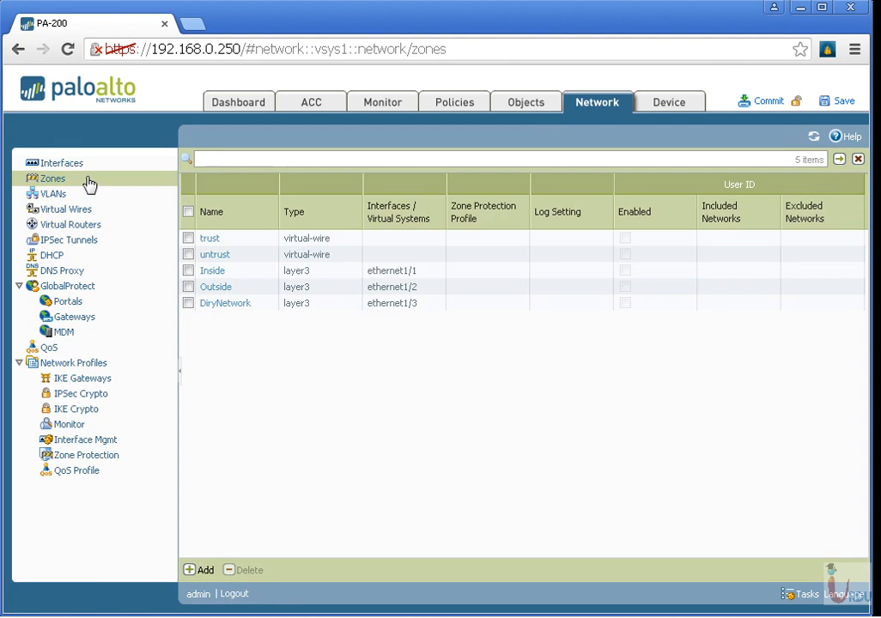
{"action": "left_click", "coordinate": [204, 571]}
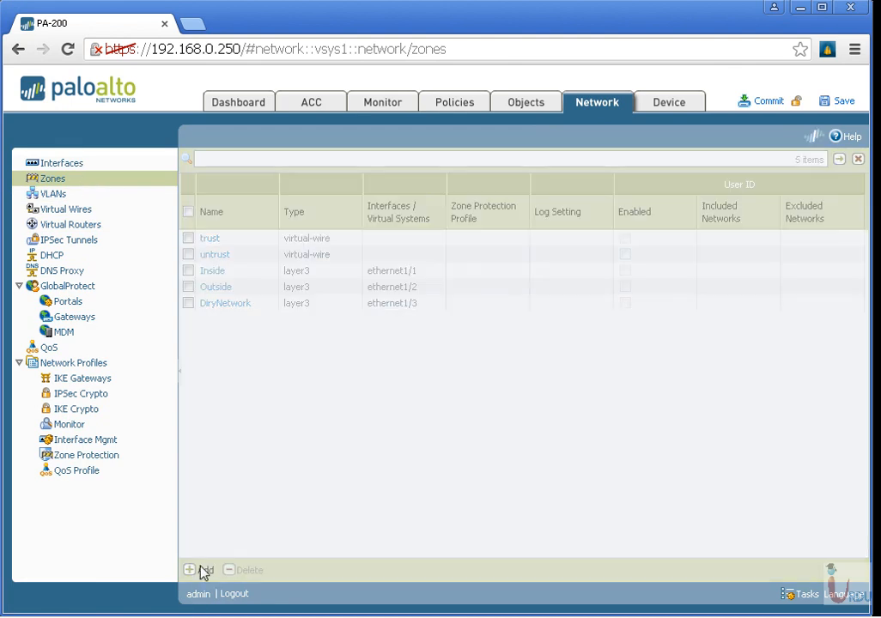
{"action": "left_click", "coordinate": [684, 492]}
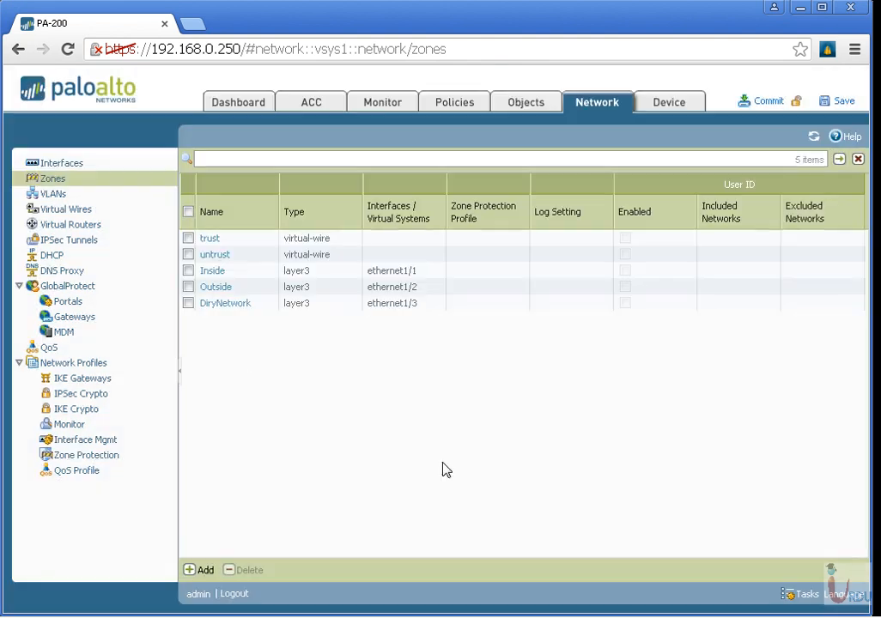
Step: Check which interfaces the trust zone can take as Virtual Wire and as Layer3, and discard the changes
{"action": "left_click", "coordinate": [210, 239]}
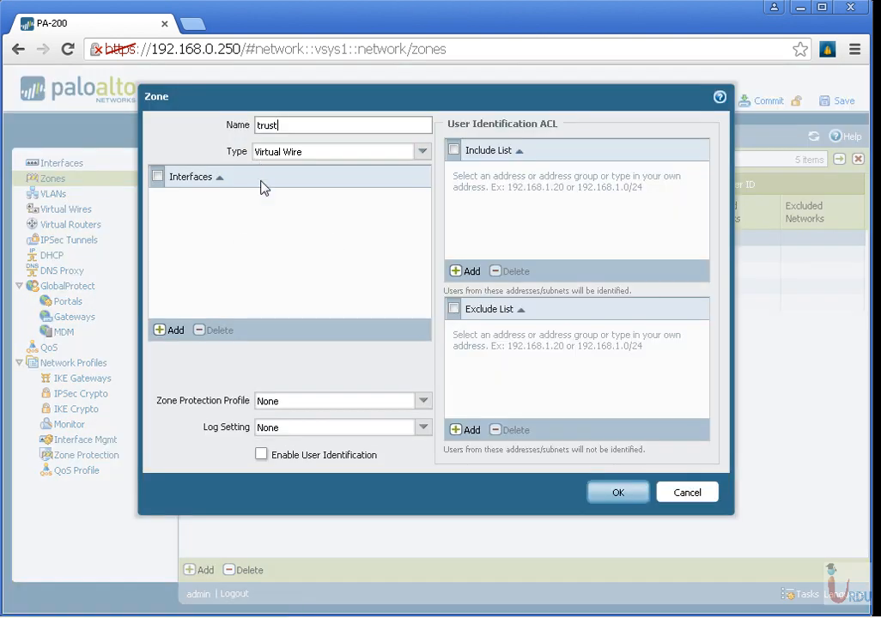
{"action": "left_click", "coordinate": [169, 331]}
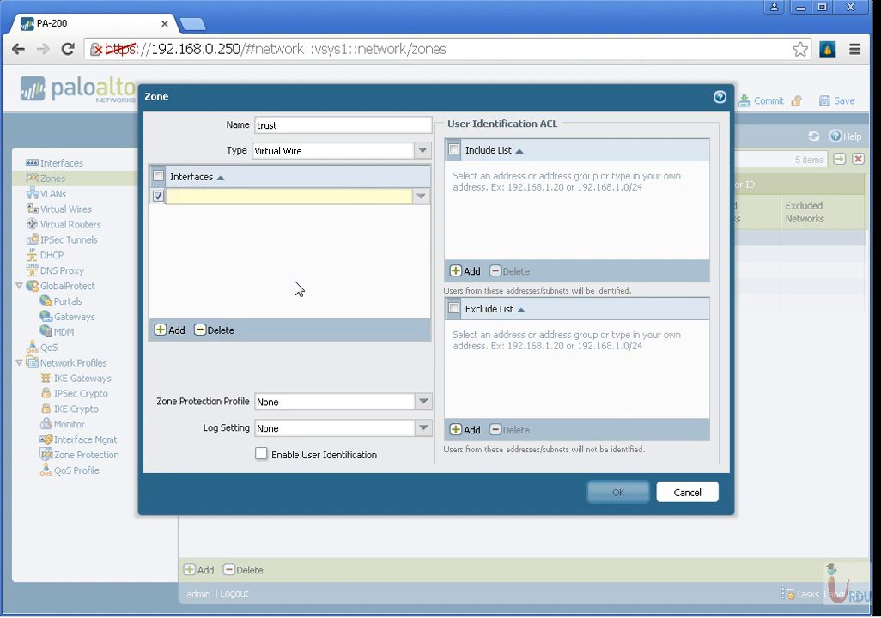
{"action": "left_click", "coordinate": [422, 151]}
{"action": "left_click", "coordinate": [285, 219]}
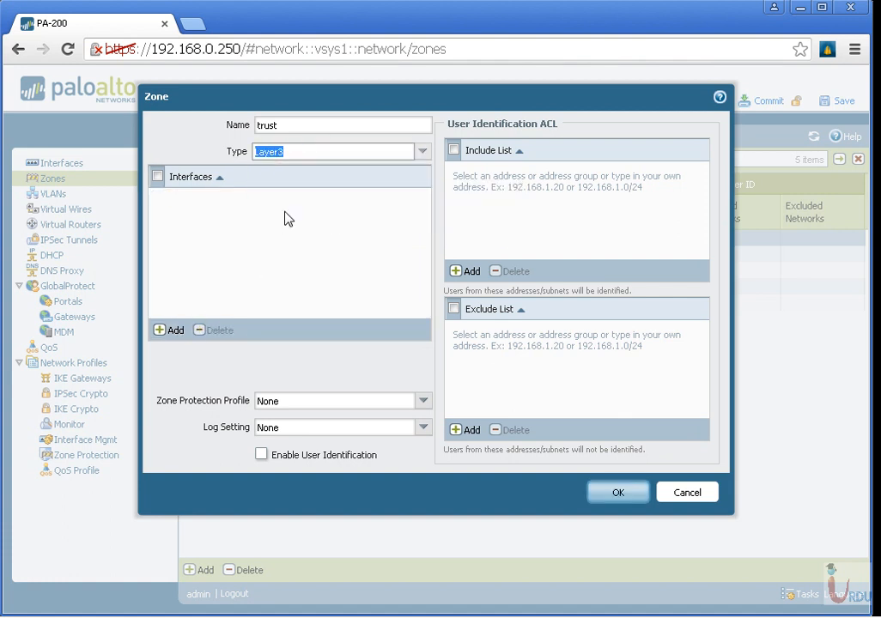
{"action": "left_click", "coordinate": [174, 330]}
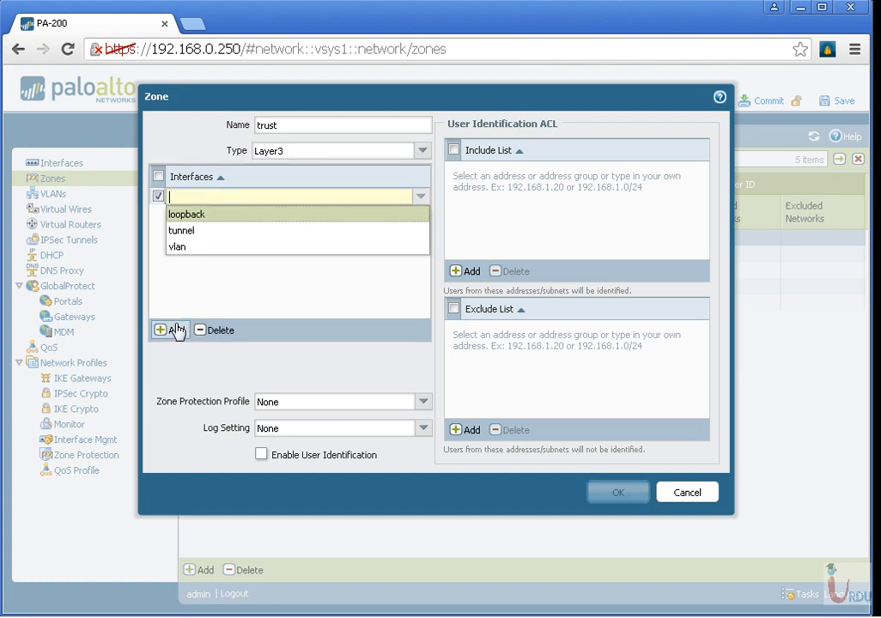
{"action": "left_click", "coordinate": [421, 153]}
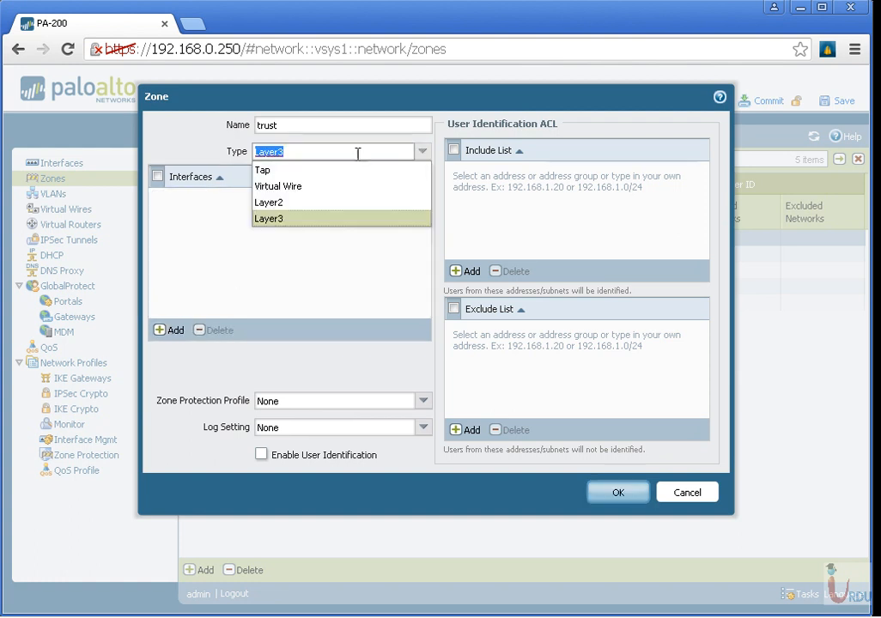
{"action": "left_click", "coordinate": [309, 186]}
{"action": "left_click", "coordinate": [679, 497]}
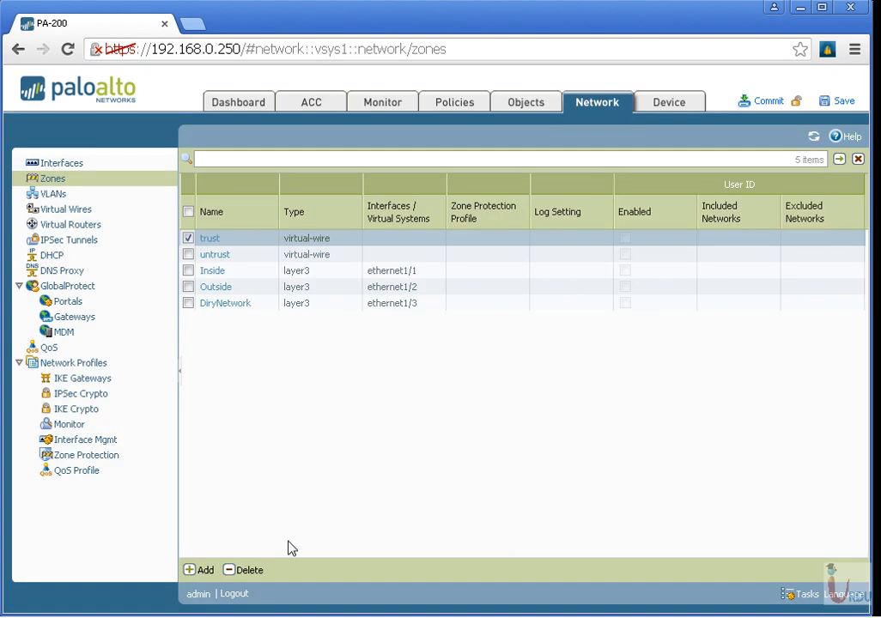
Step: Check the types assigned to the Ethernet interfaces and return to the zone list
{"action": "left_click", "coordinate": [58, 165]}
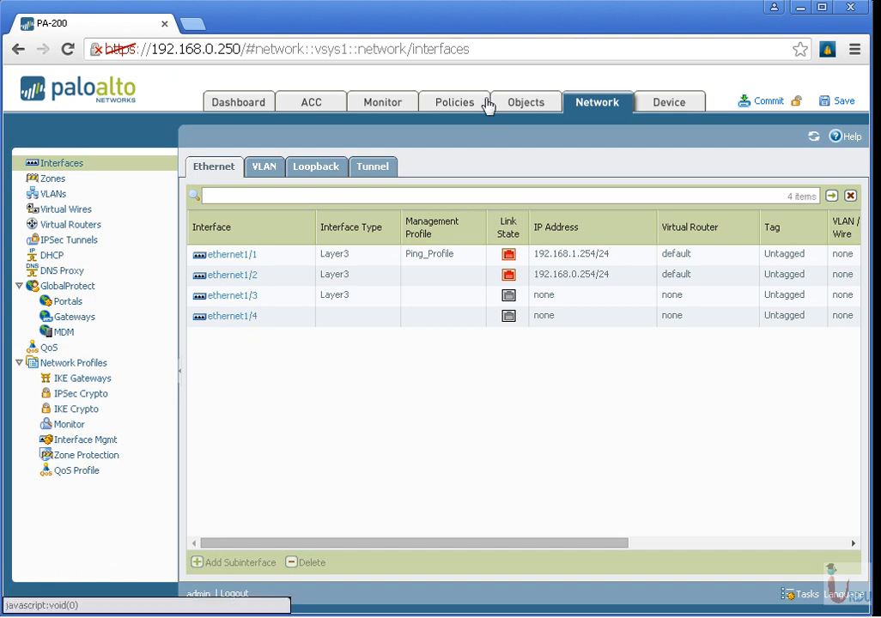
{"action": "left_click", "coordinate": [84, 187]}
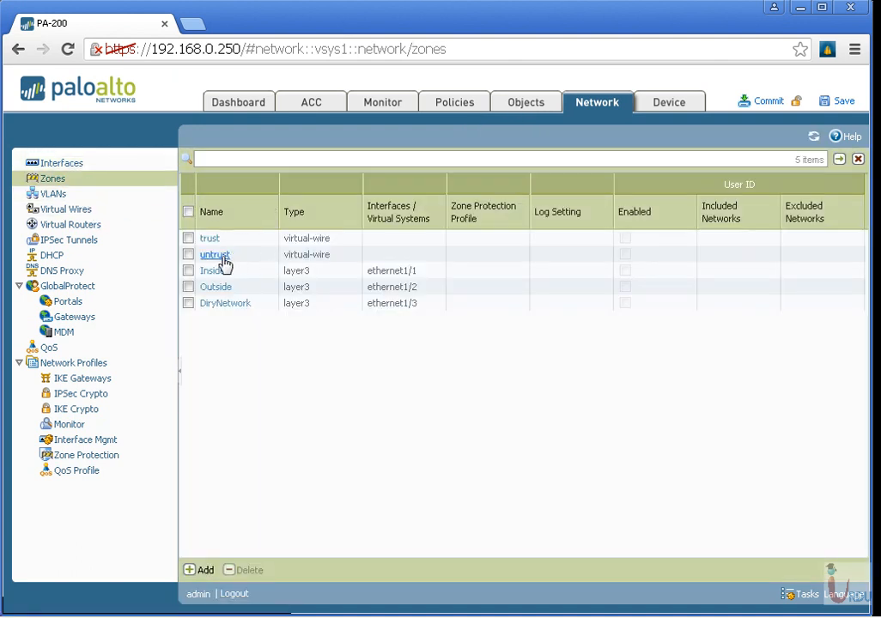